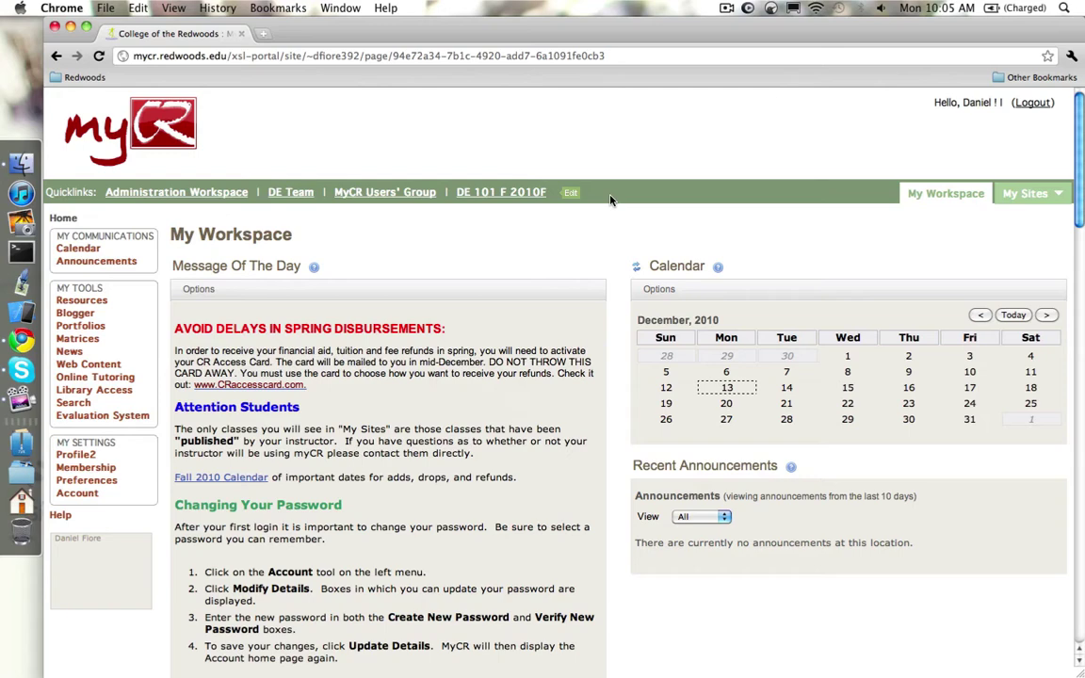
Step: Open the DE 101 F 2010F course site from the green Quicklinks bar
click(527, 193)
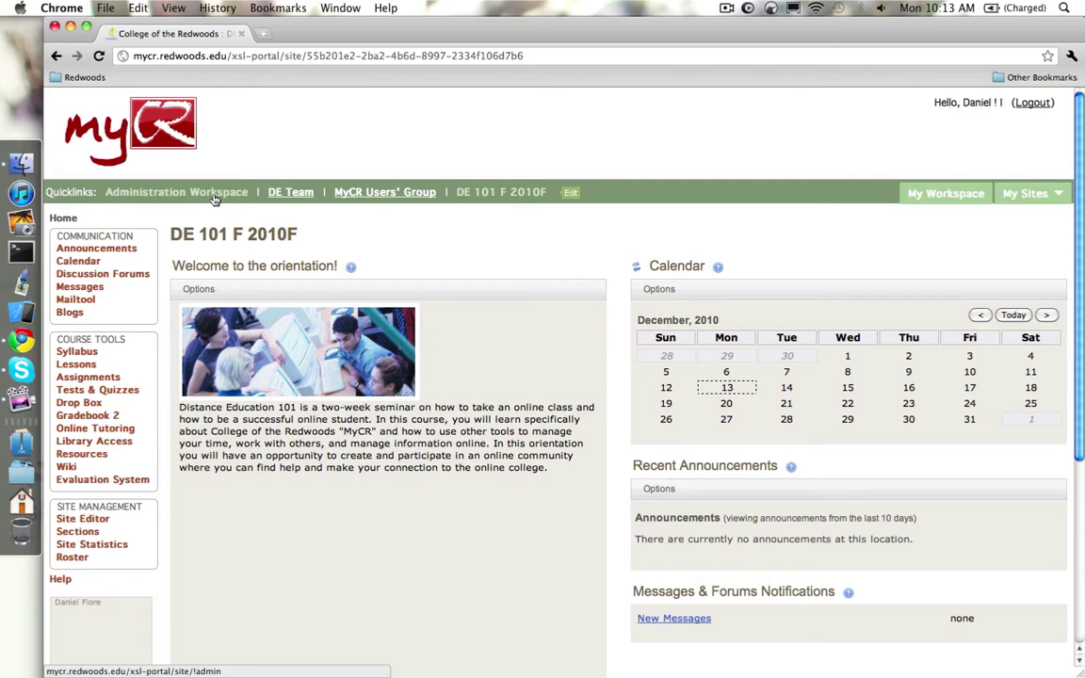
click(1029, 198)
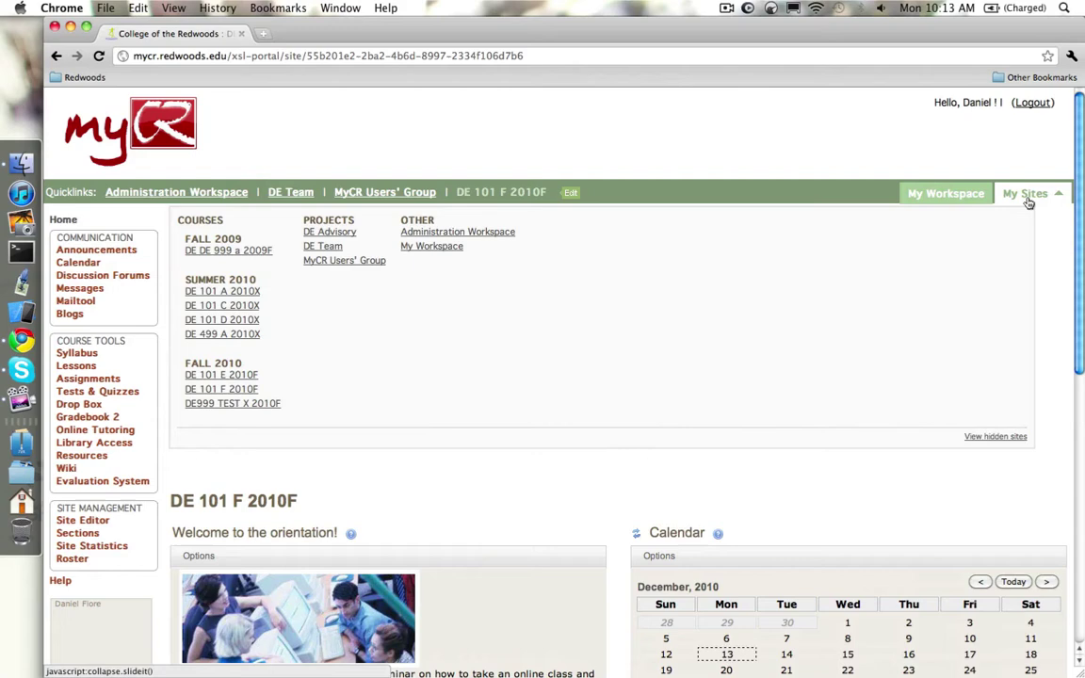
click(331, 245)
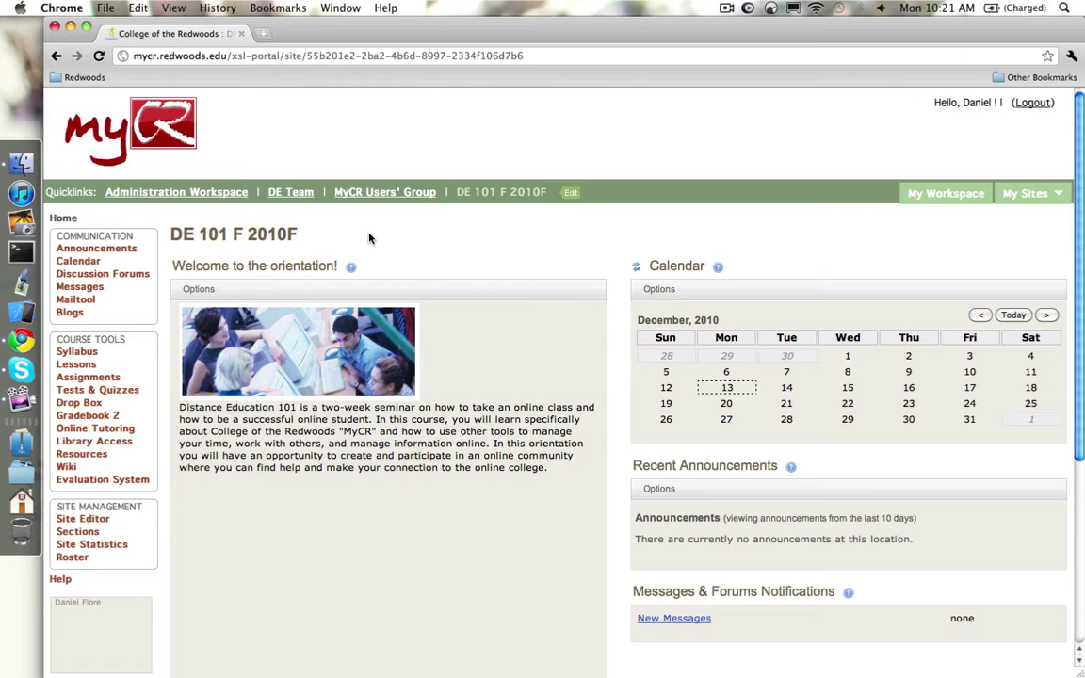
Step: Move DE 101 F 2010F to third among active sites, after DE Team, and save the preferences
click(572, 194)
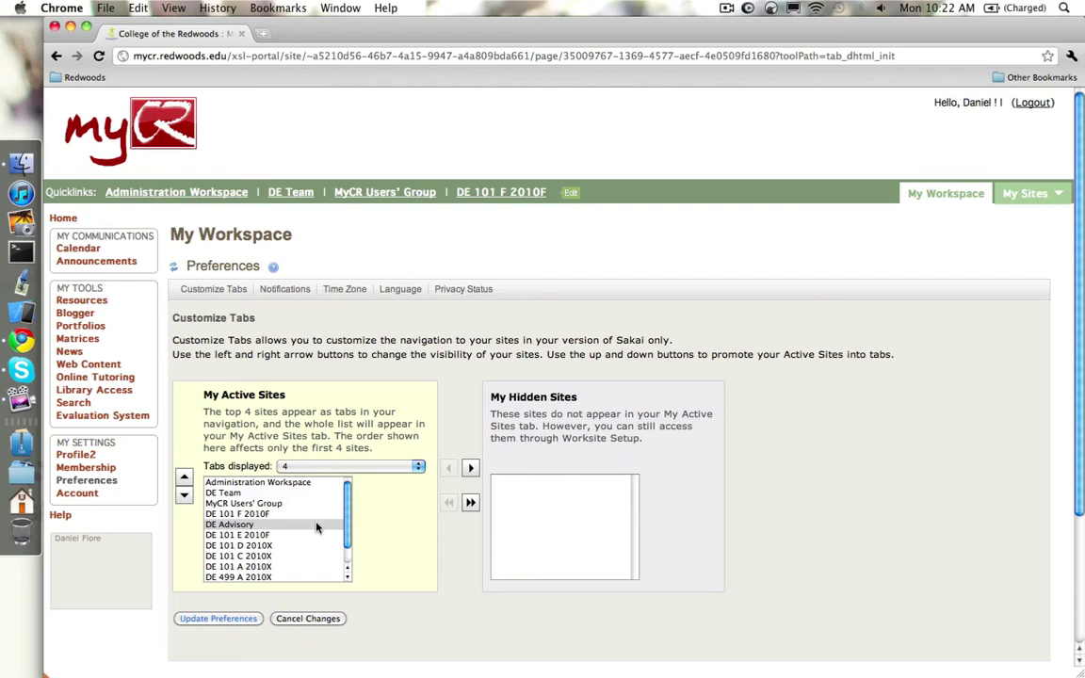
click(243, 514)
click(184, 477)
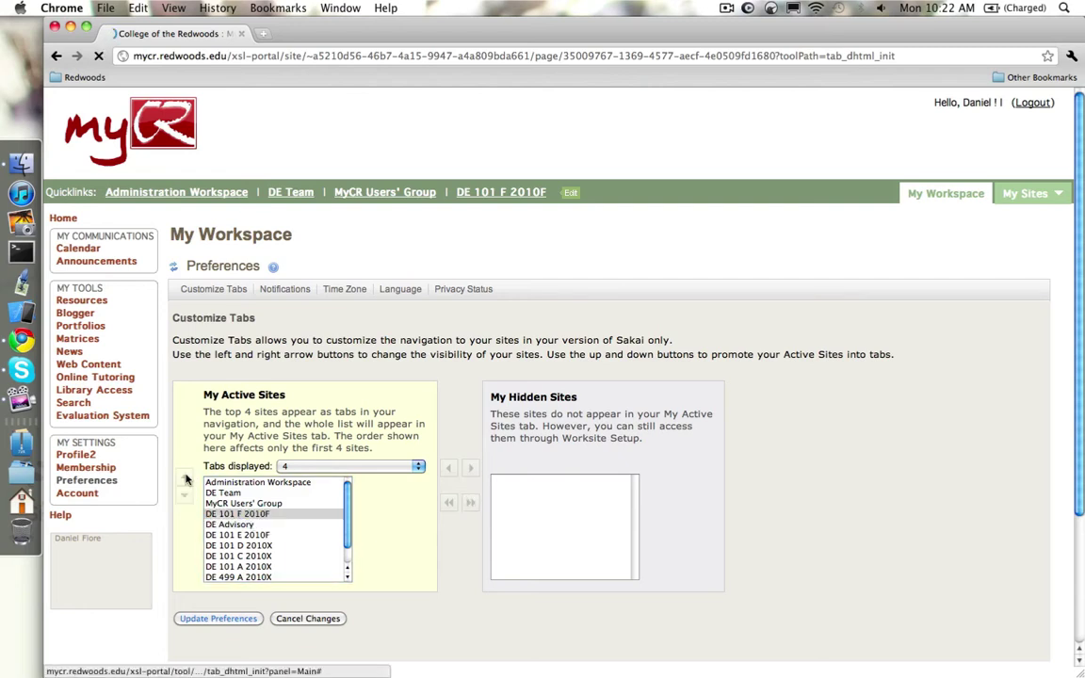
click(185, 478)
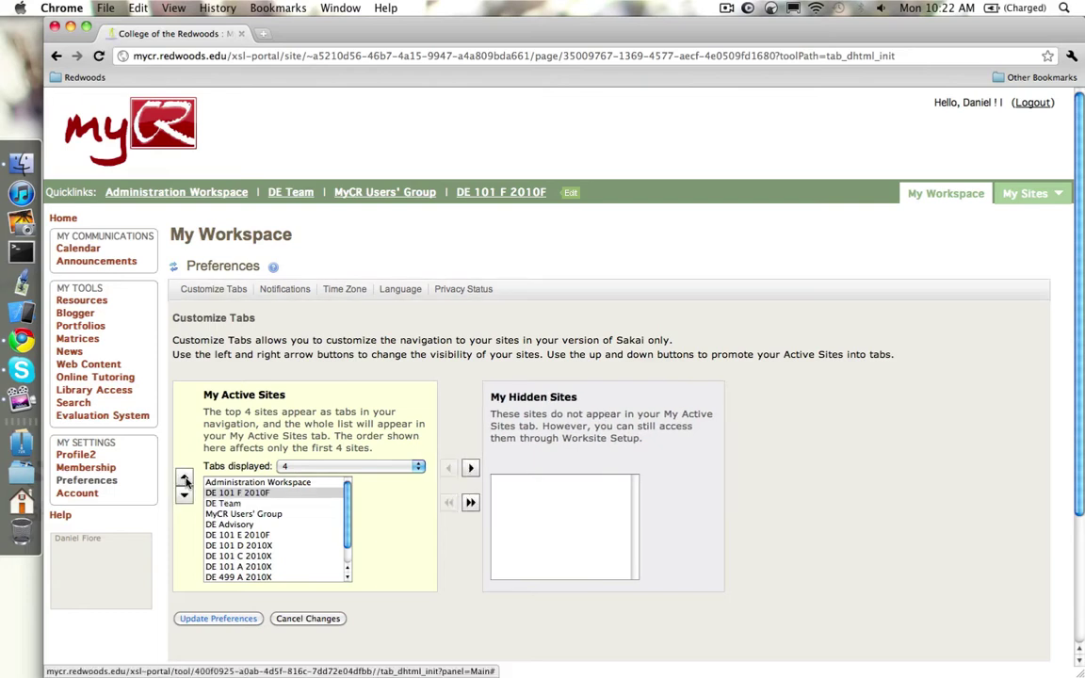
click(184, 497)
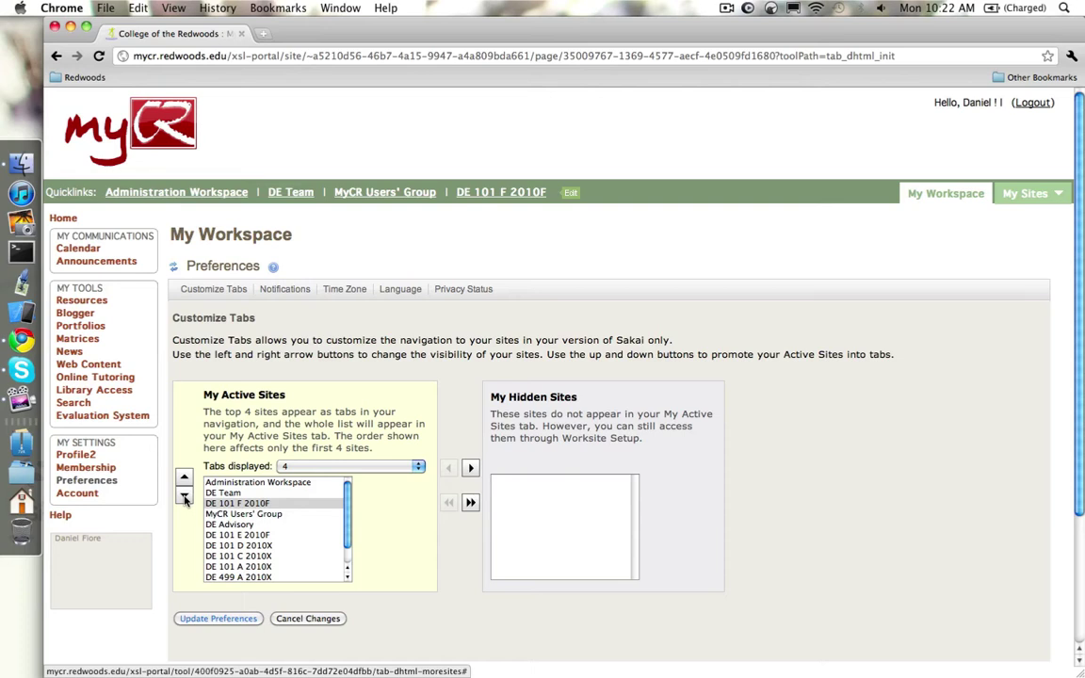
click(252, 622)
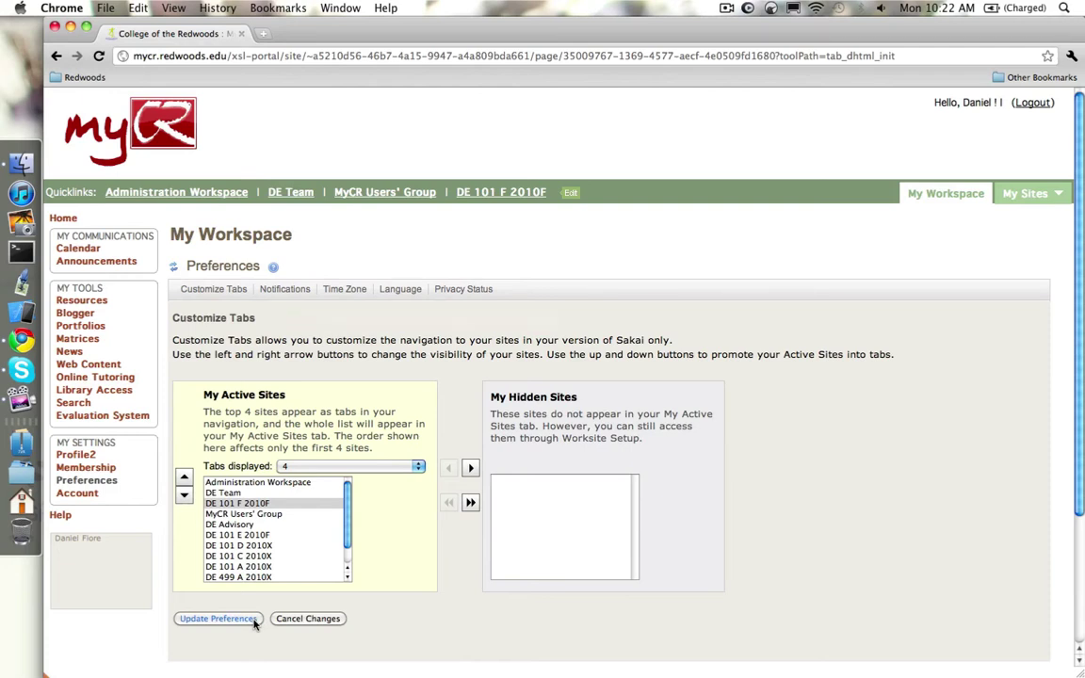
Step: Leave Preferences via Home and the My Workspace tab, returning to the DE 101 F 2010F course home
click(67, 221)
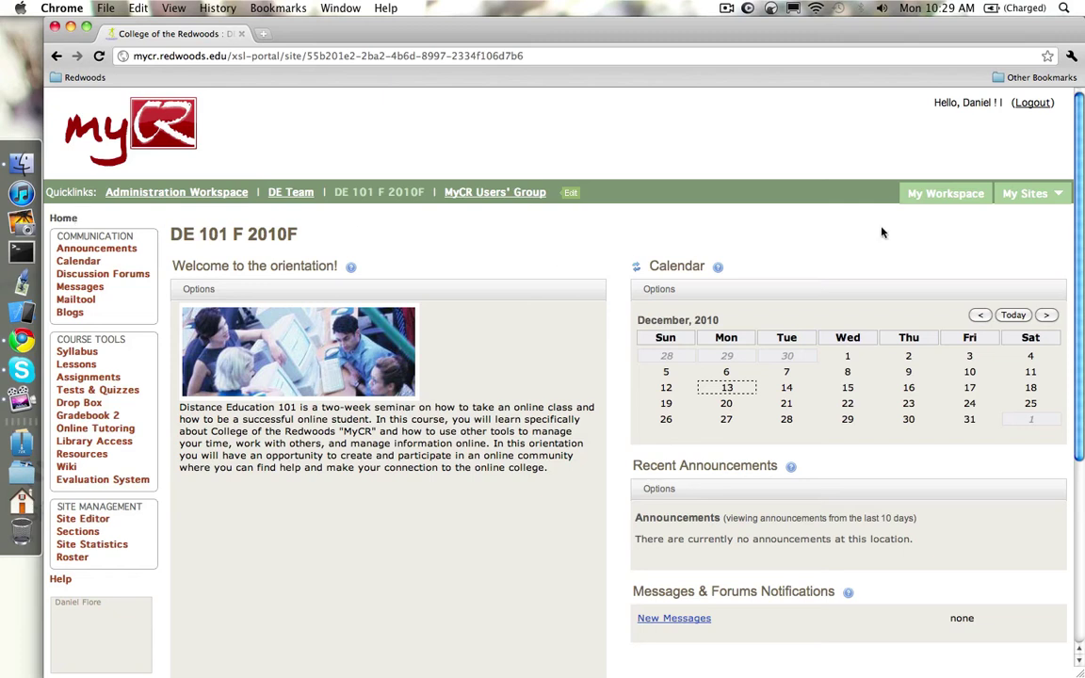
click(952, 194)
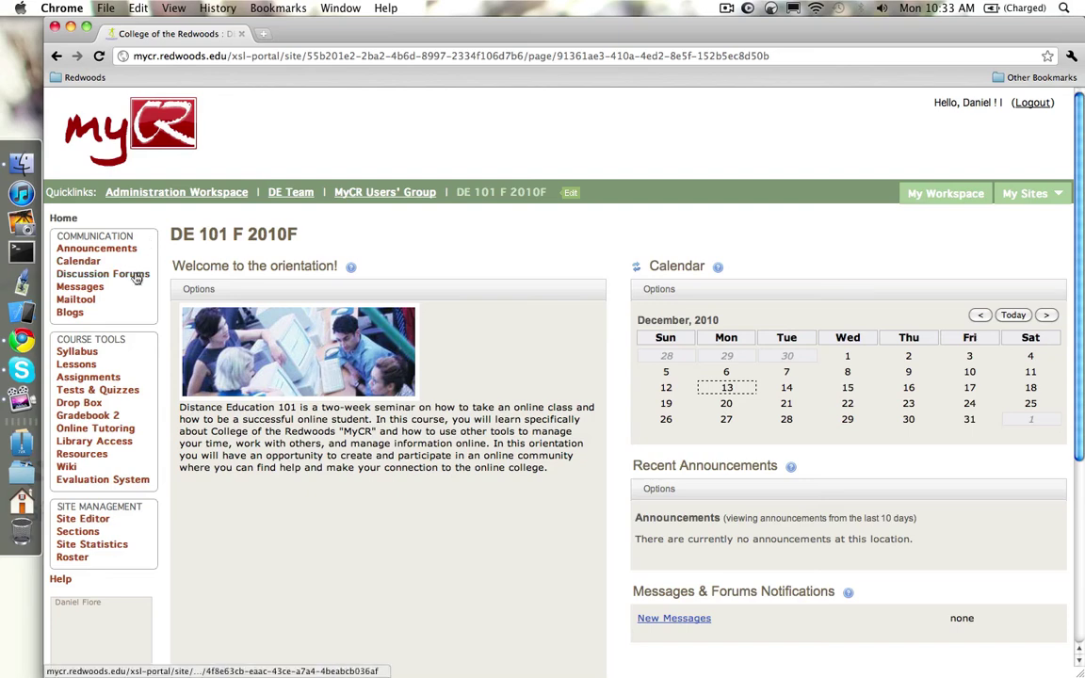
Step: Open DE 101 F 2010F's Discussion Forums from the Communication tool menu
click(136, 277)
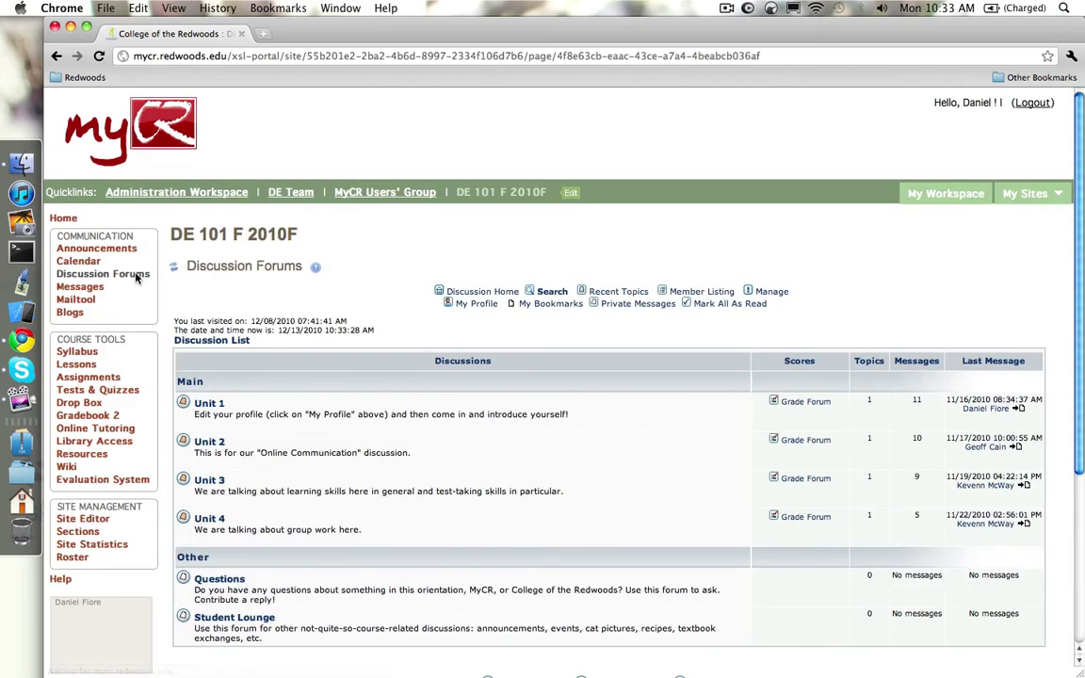